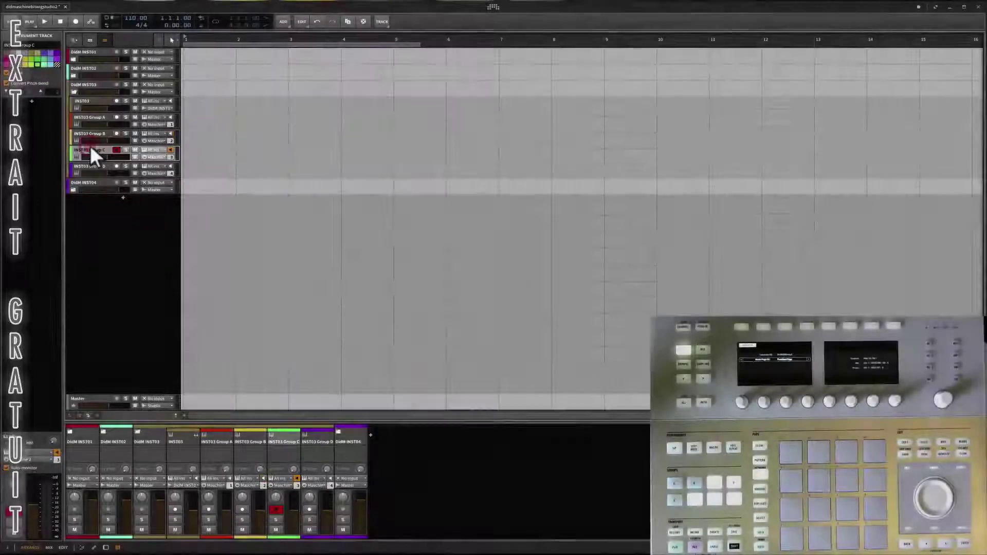
Step: Select the INST03 Group C and Group D tracks in turn for playing, and collapse the DidM INST03 group
click(90, 145)
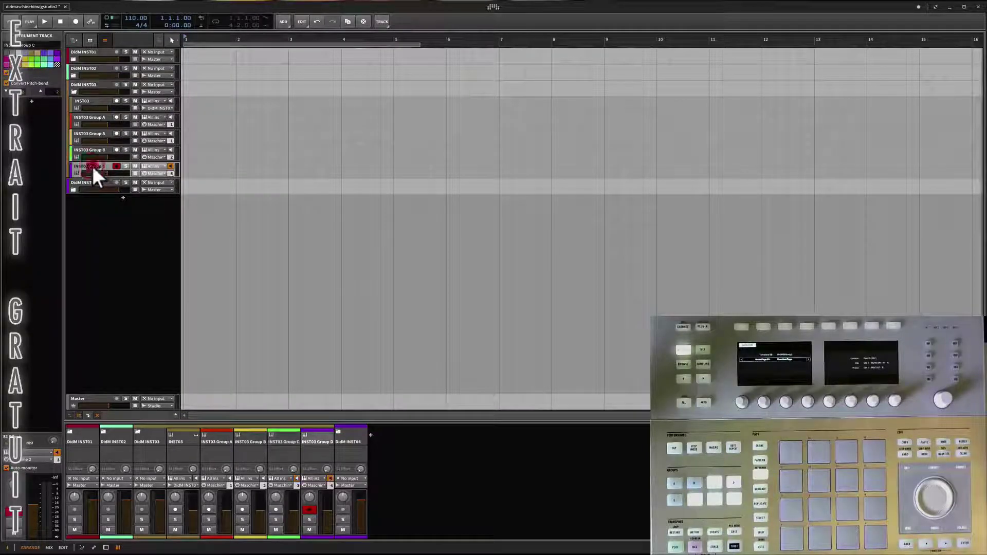
click(92, 166)
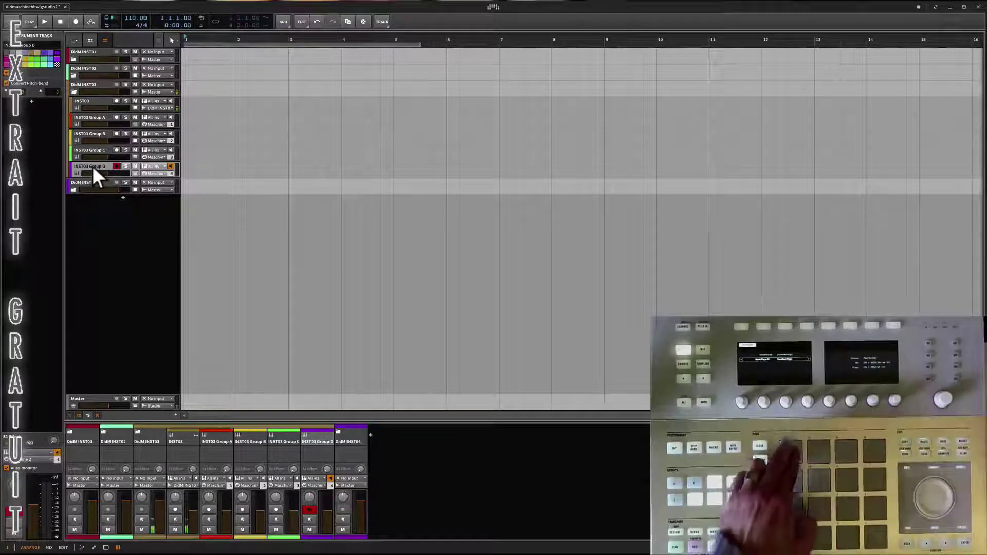
click(73, 92)
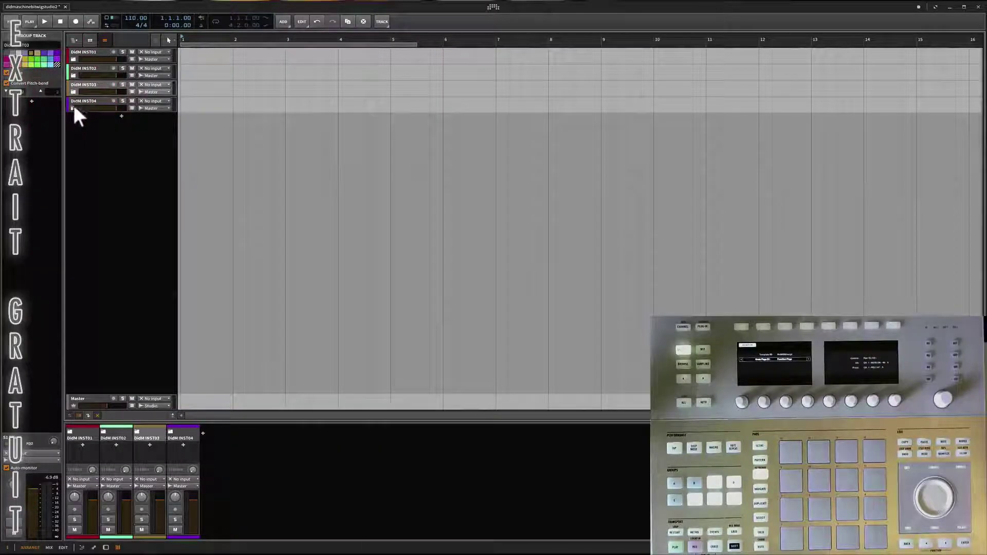
Step: Expand the DidM INST04 group and select its Group A, Group B and Group C tracks in turn for playing
click(73, 108)
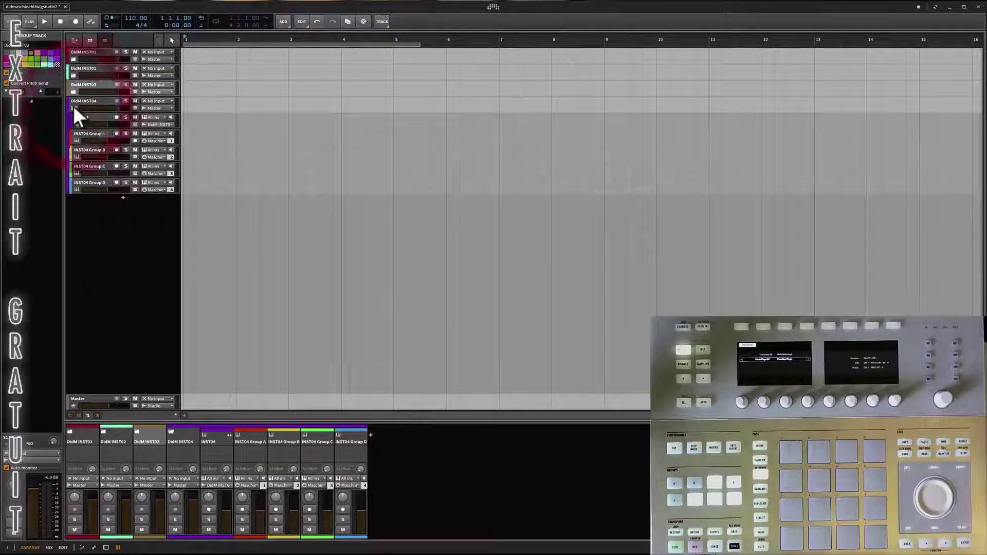
click(94, 136)
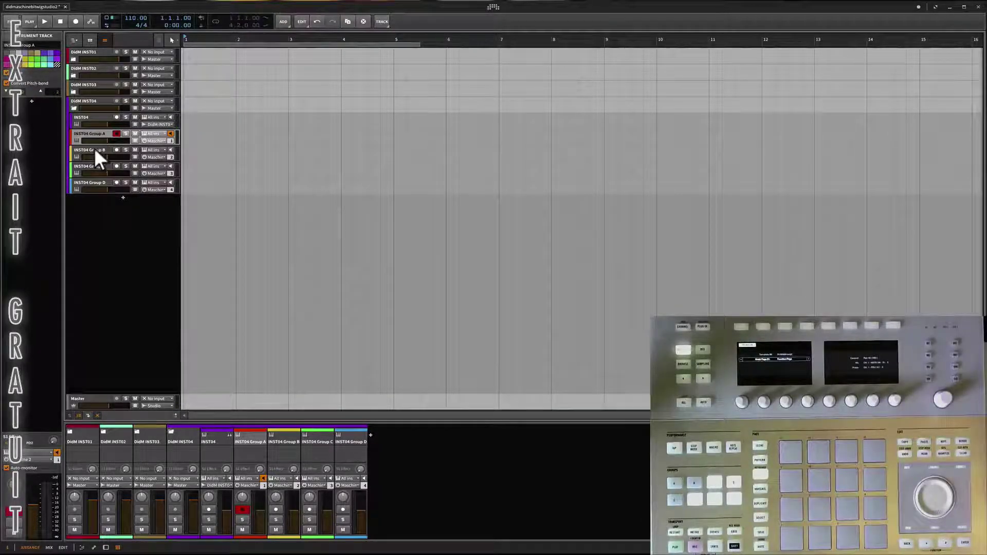
click(95, 152)
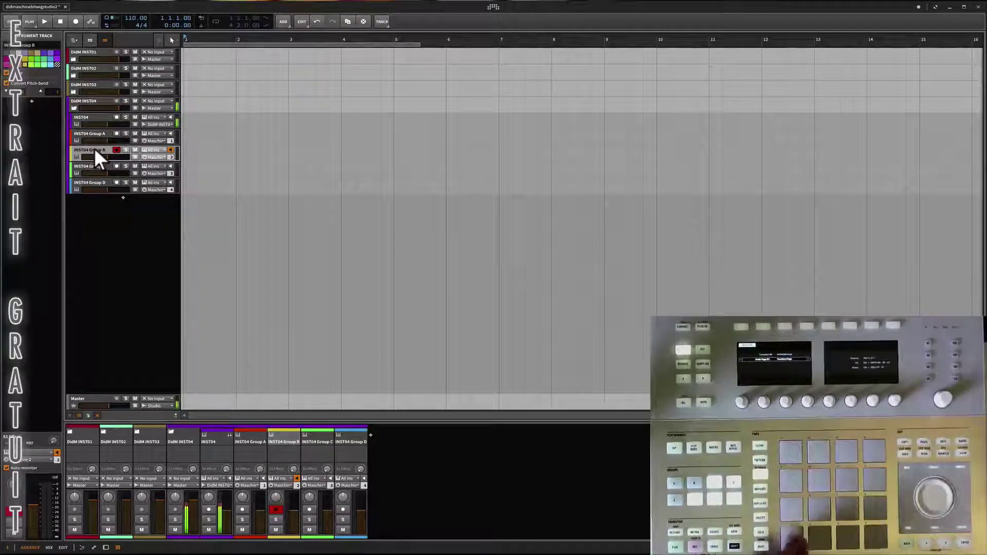
click(87, 165)
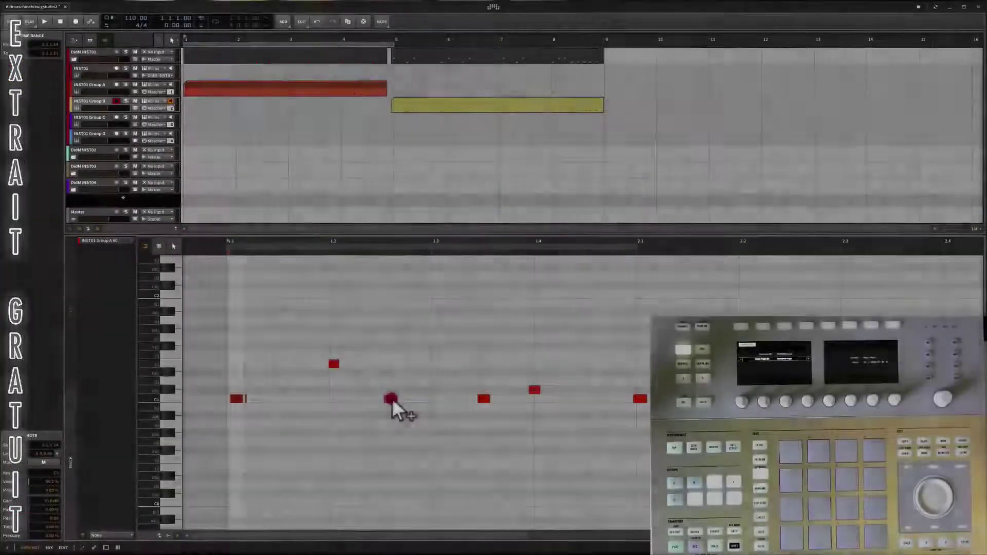
Step: Select the note between beats 1.2 and 1.3 in the INST01 Group A clip, and play and stop the arrangement
click(390, 399)
key(space)
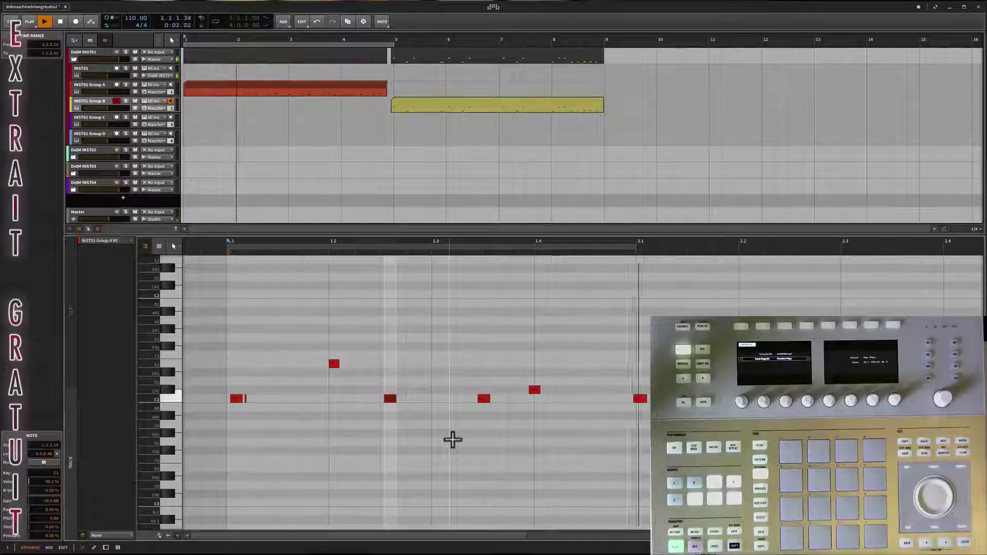
key(space)
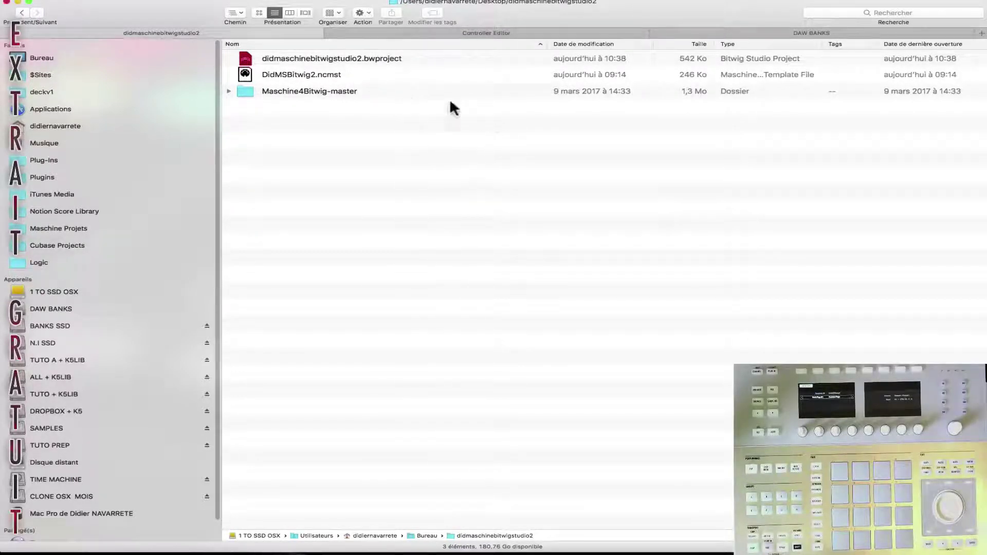
Step: Review the project folder's didmaschinebitwigstudio2.bwproject, DidMSBitwig2.ncmst and Maschine4Bitwig-master items, selecting each in turn
click(365, 55)
click(345, 75)
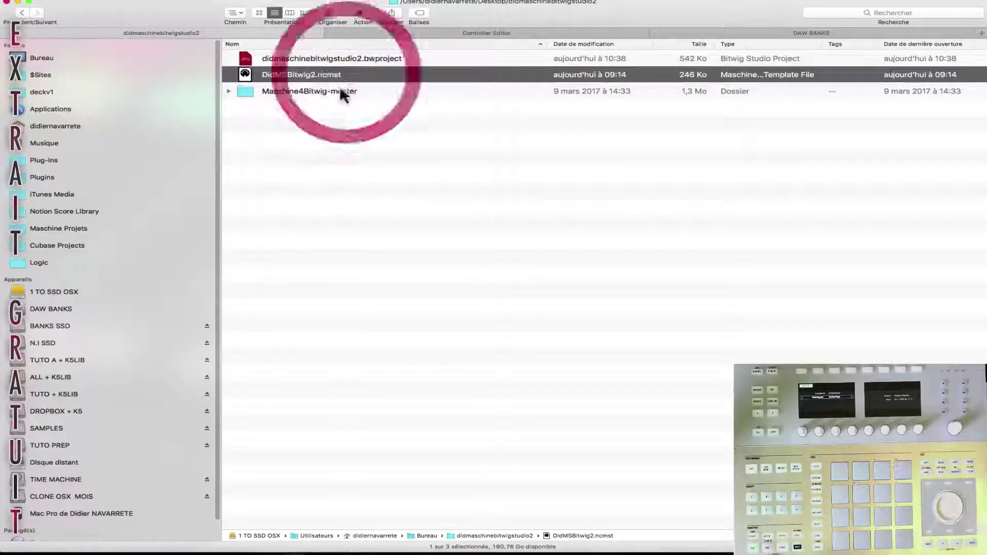
click(343, 93)
click(340, 59)
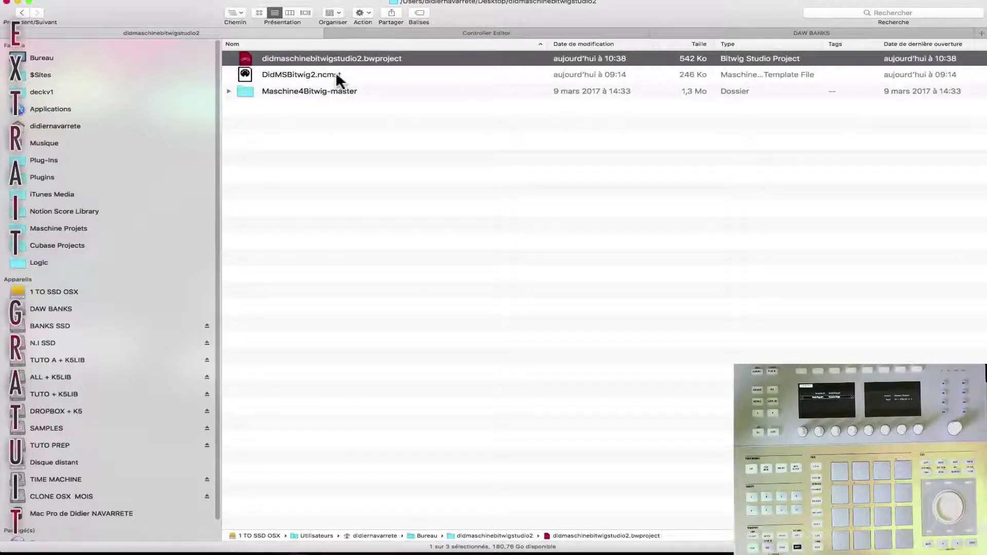
click(337, 73)
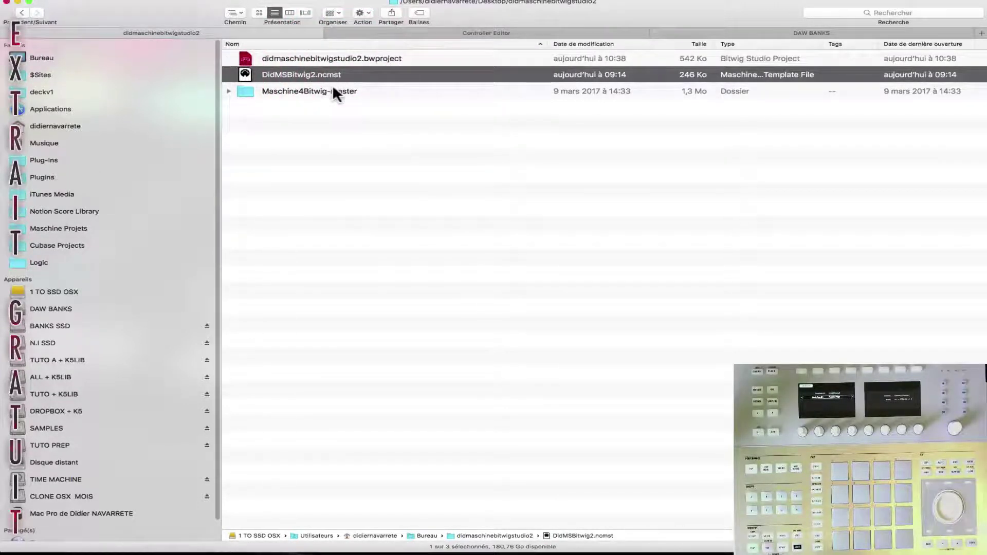
click(335, 92)
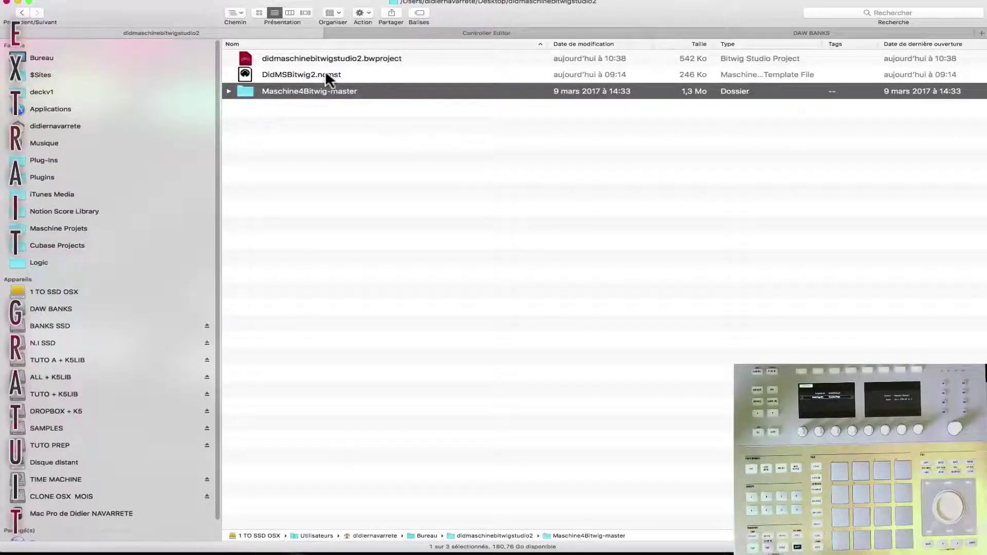
click(325, 72)
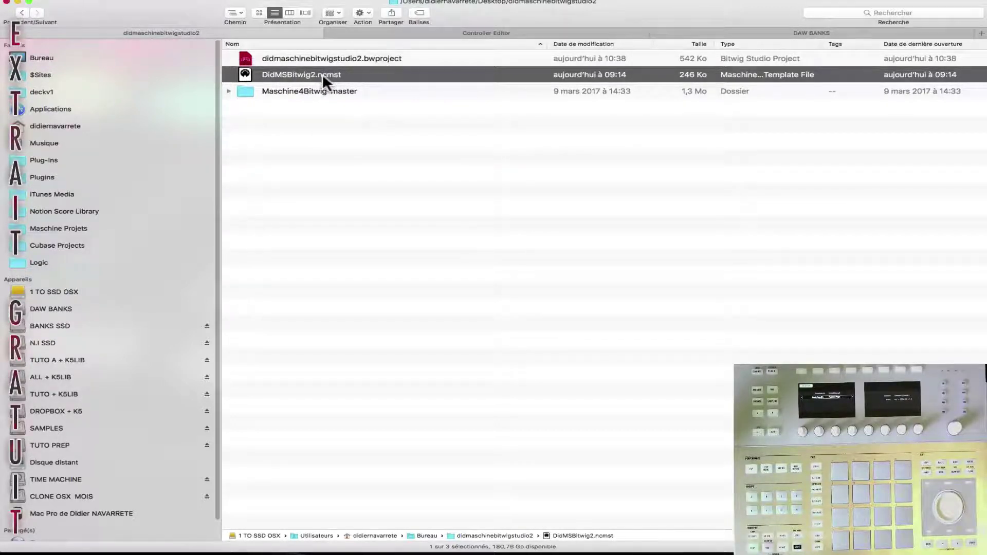
Step: Locate DidMSBitwig2.ncmst in the Controller Editor folder and compare it with the copy in the project folder
click(478, 33)
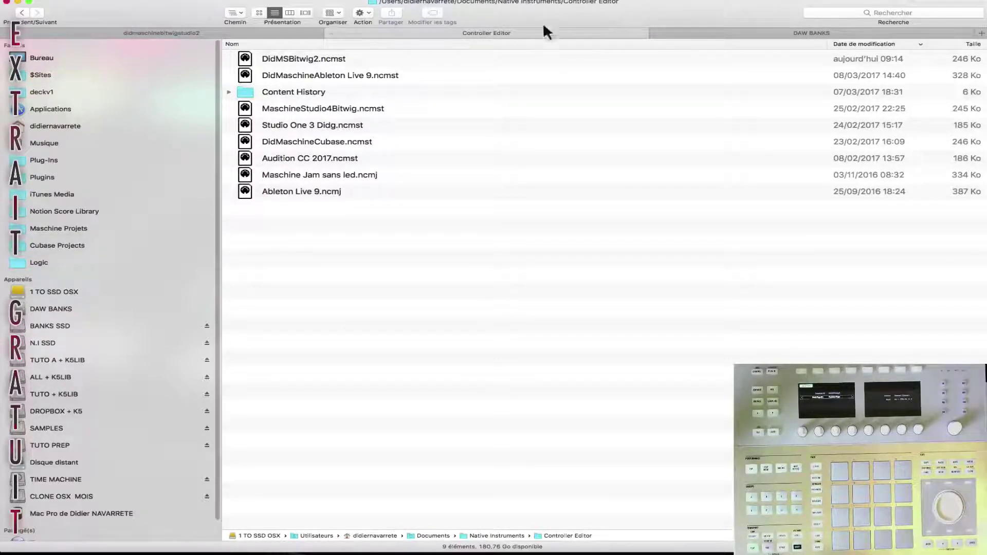
click(340, 58)
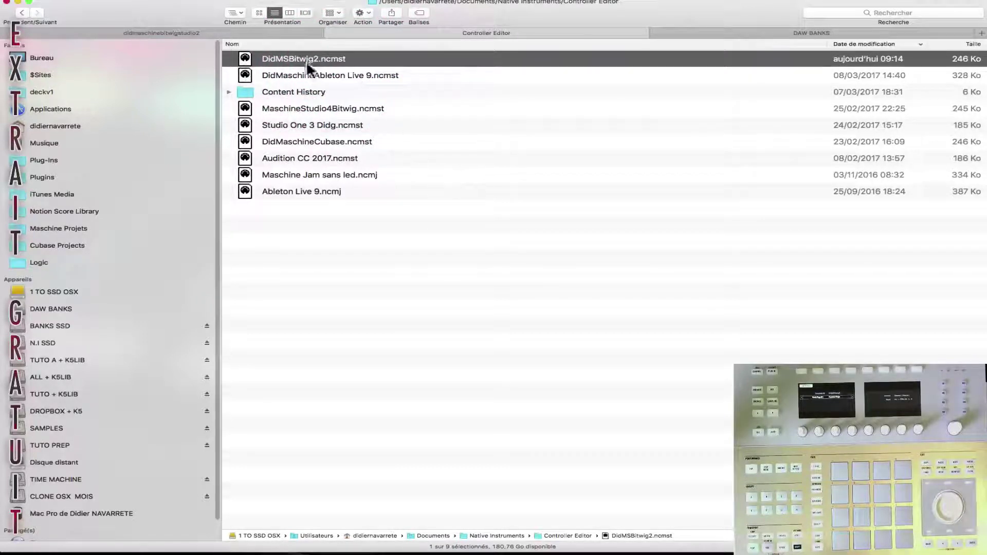
drag(333, 63, 298, 63)
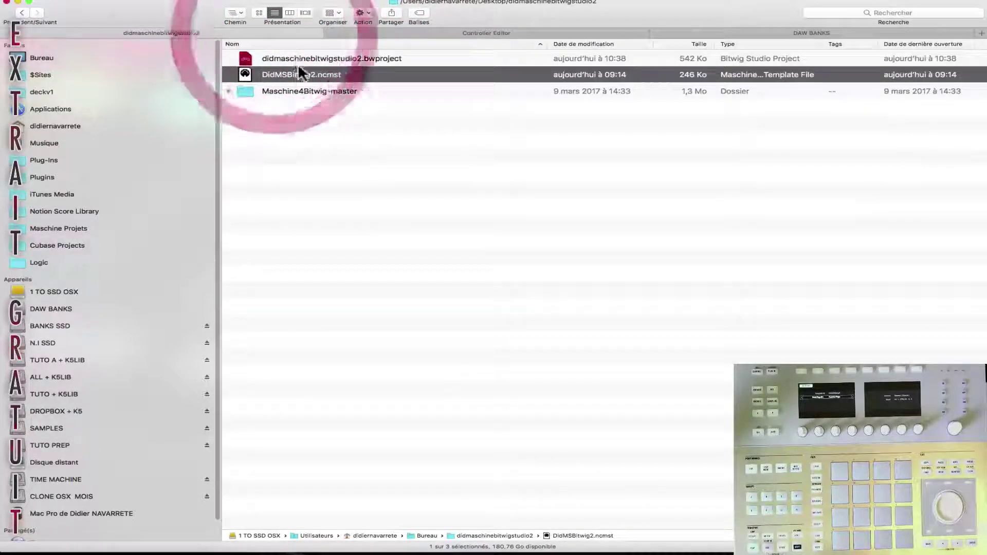
click(407, 33)
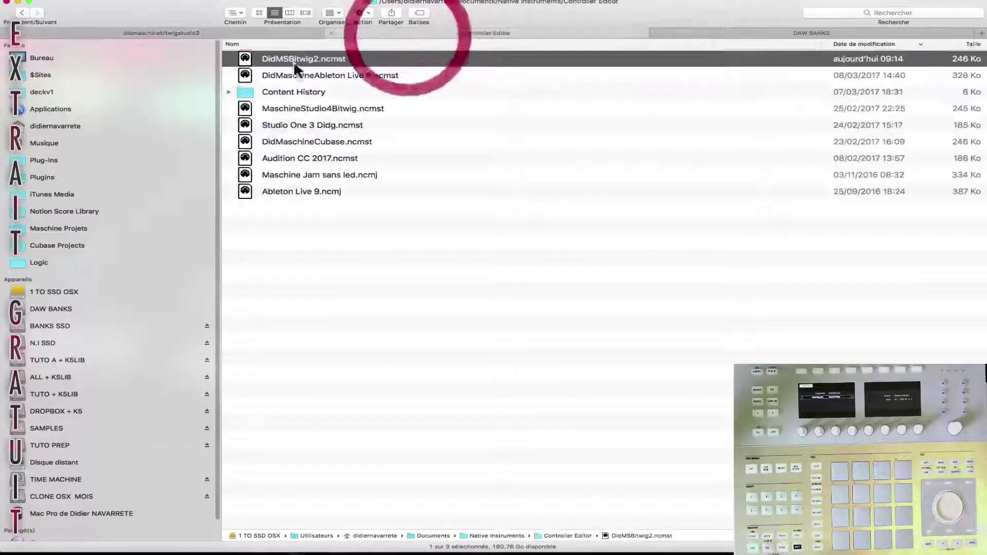
Step: Return to the project folder, select the Maschine4Bitwig-master folder and show the DAW BANKS folder
click(282, 32)
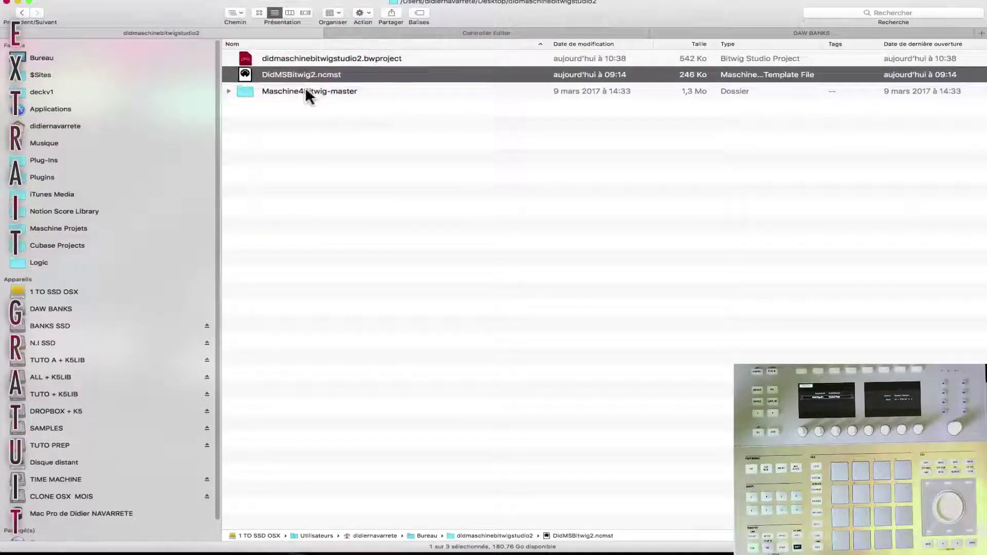
click(283, 96)
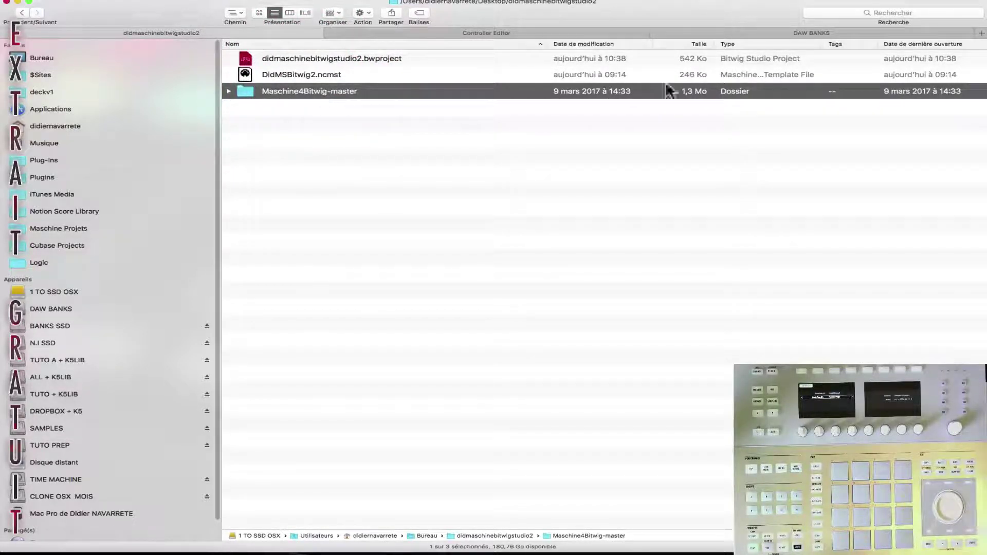
click(798, 31)
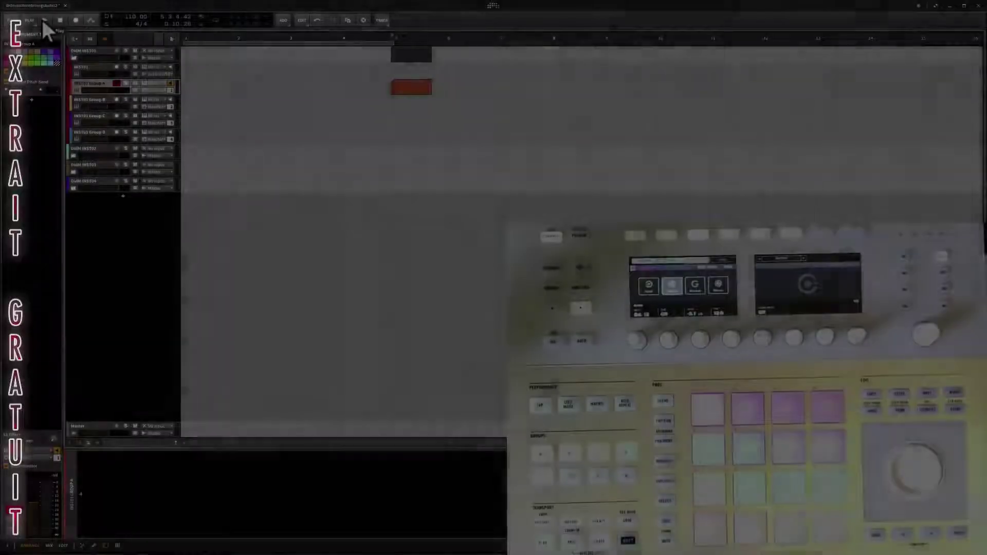
Step: Open the INST01 Group A clip at bar 5 in the note editor and delete the clip from the arrangement
double_click(412, 87)
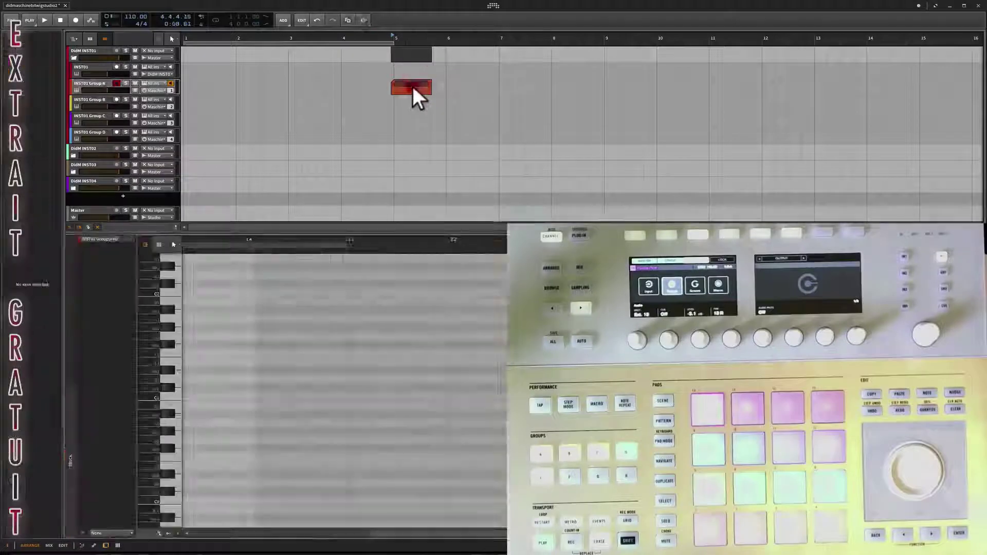
click(413, 85)
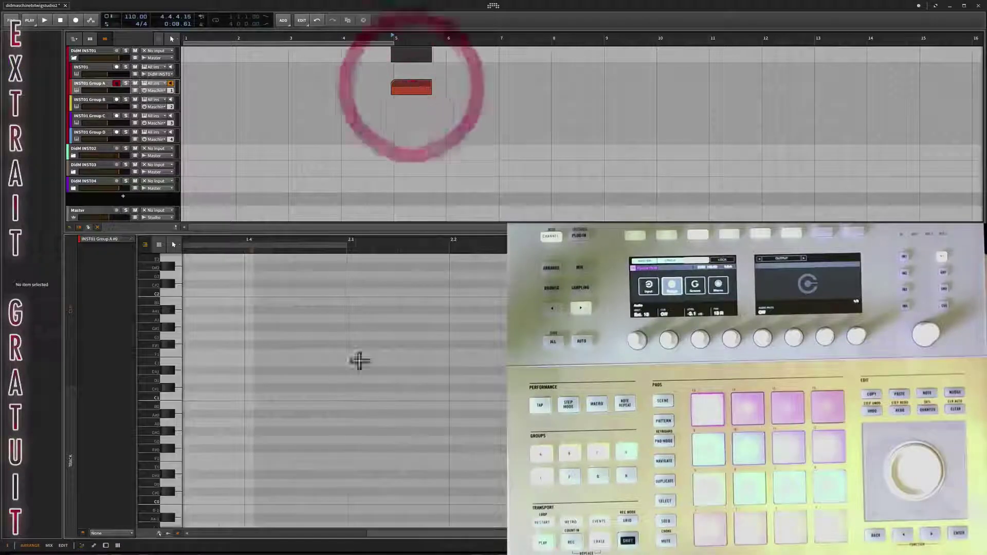
click(421, 88)
key(Delete)
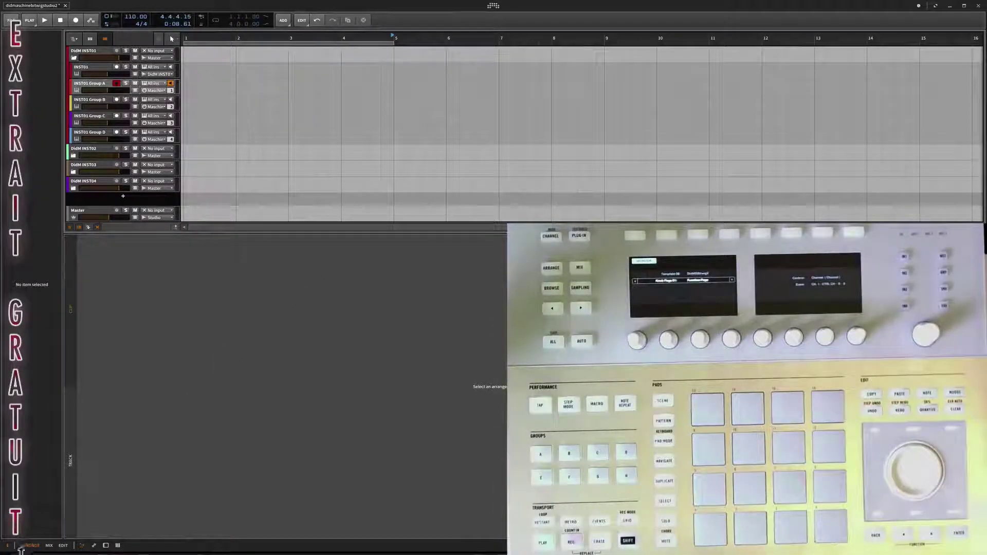
Step: Switch to Finder and open the DidMSBitwig2.ncmst template in Controller Editor
click(46, 551)
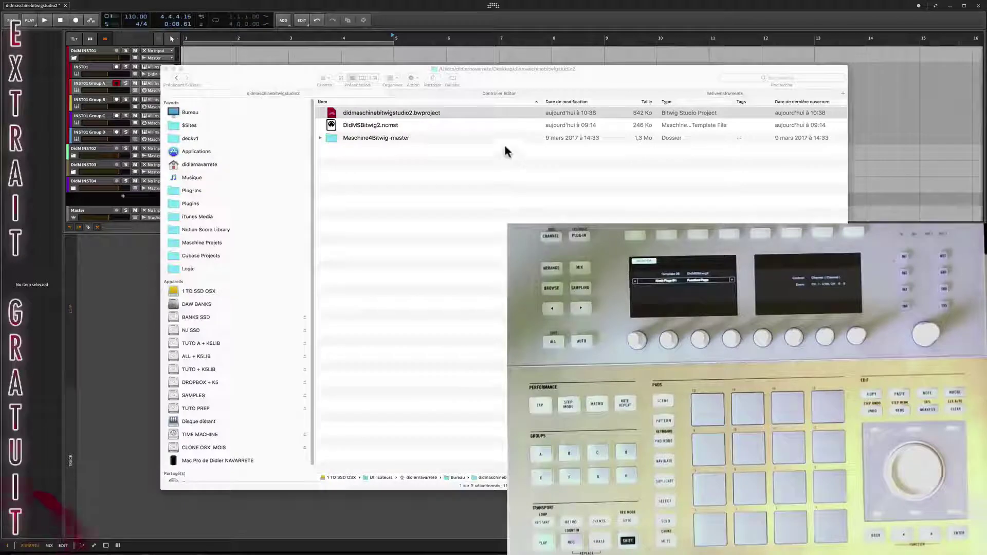
click(406, 124)
click(362, 127)
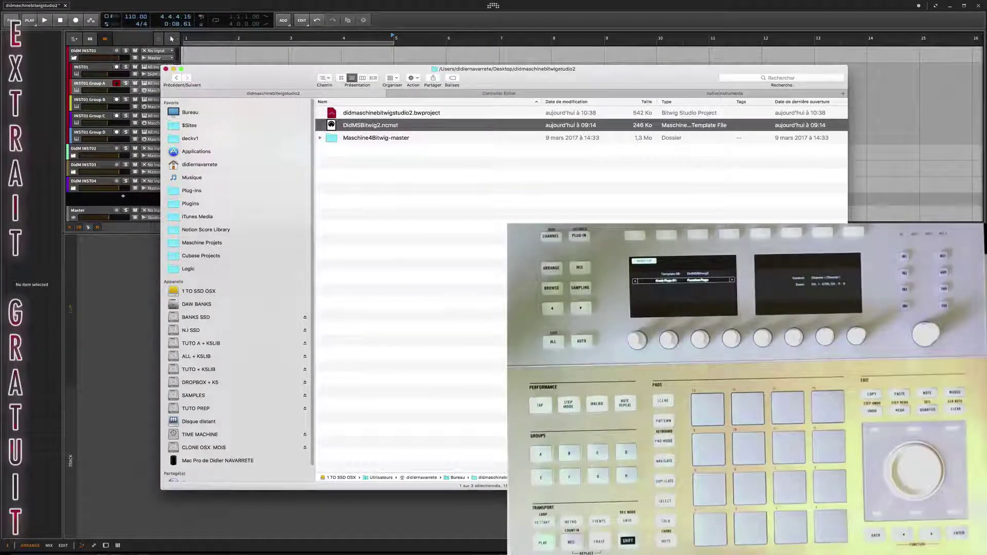
double_click(367, 127)
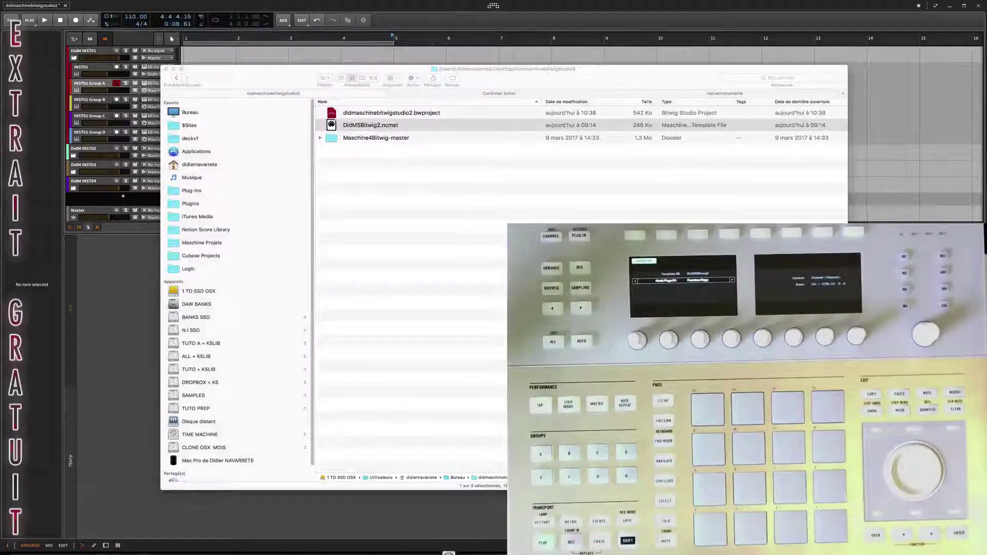
Step: Minimize the Finder window, then move the Controller Editor window toward the middle of the screen and minimize it
click(173, 70)
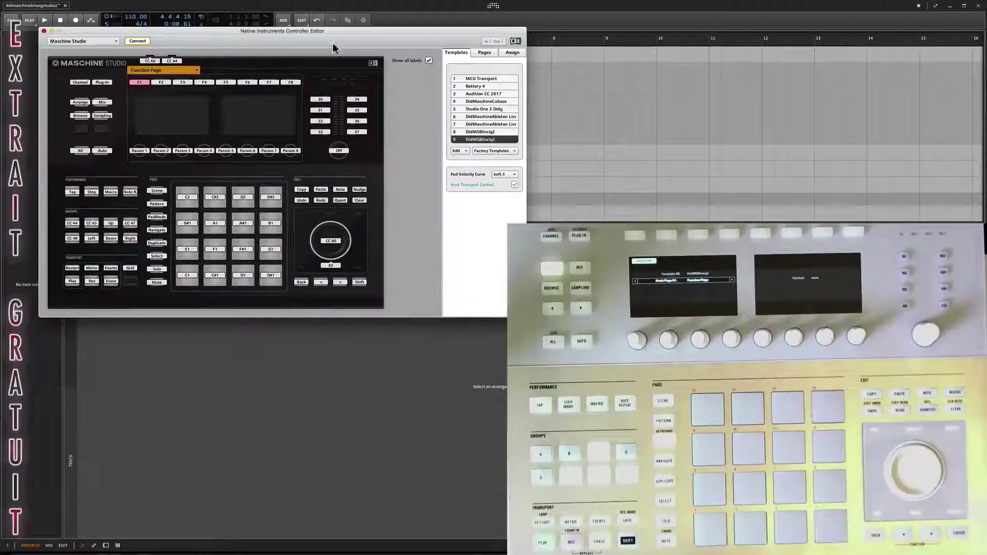
drag(328, 36, 548, 135)
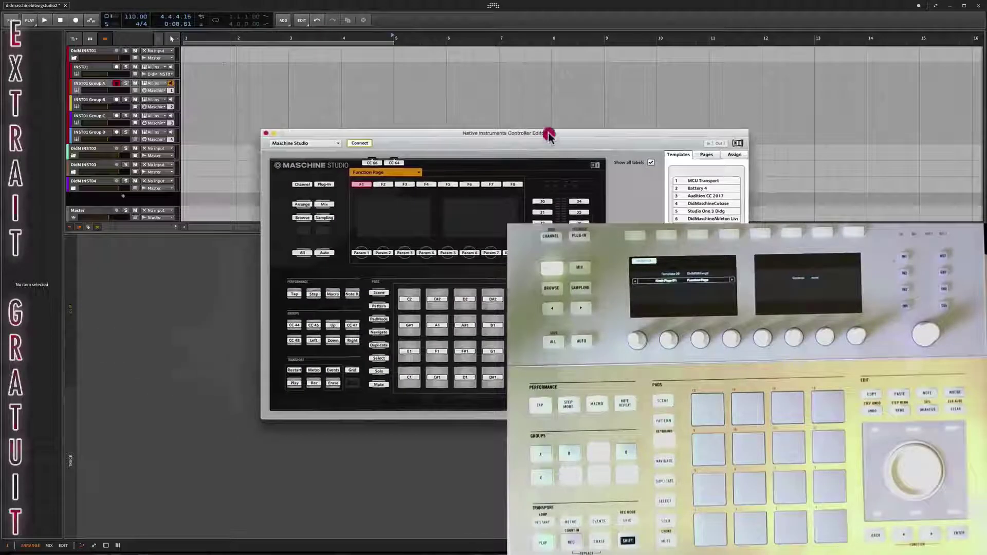
click(274, 134)
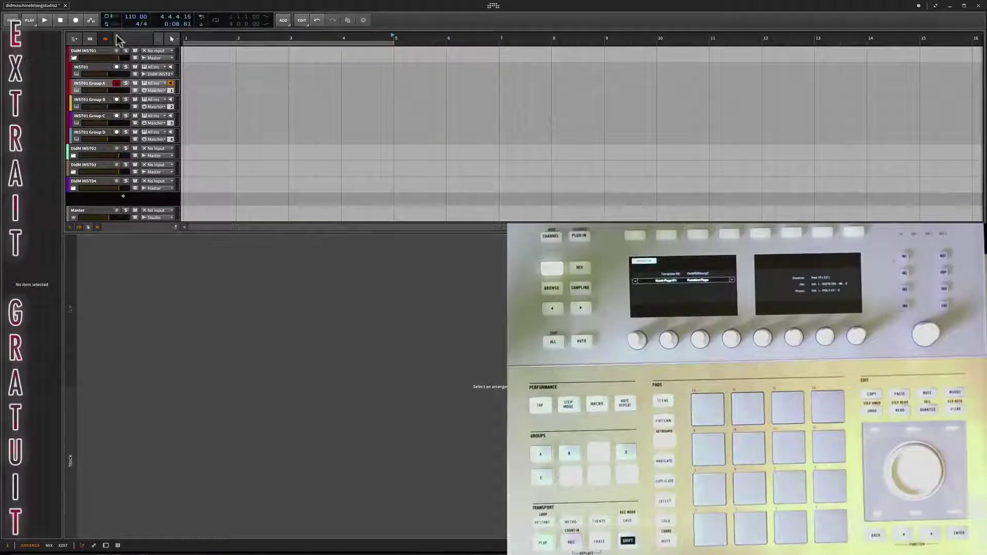
Step: Record a pad performance onto the INST01 Group A track from bar 1, stopping midway through bar 3
click(61, 20)
click(76, 20)
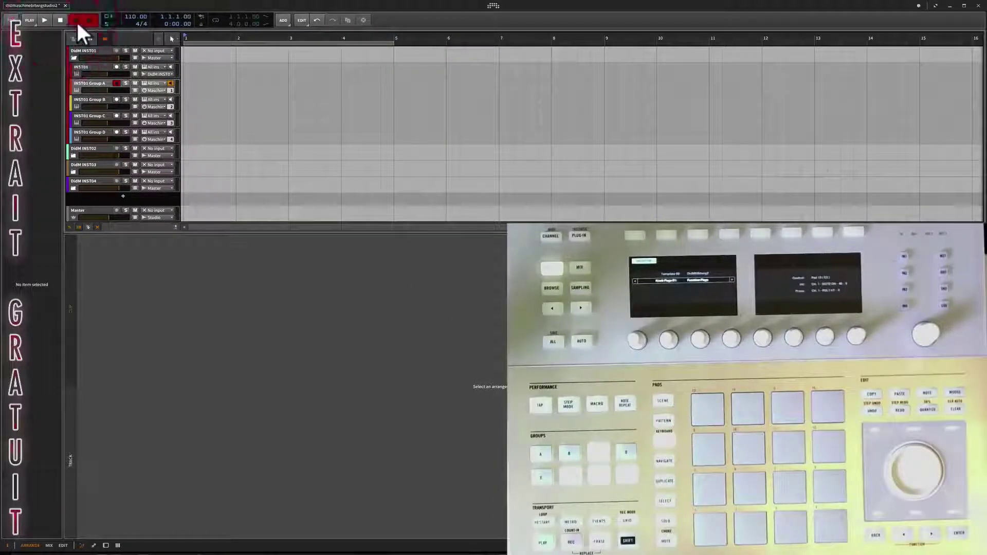
click(46, 20)
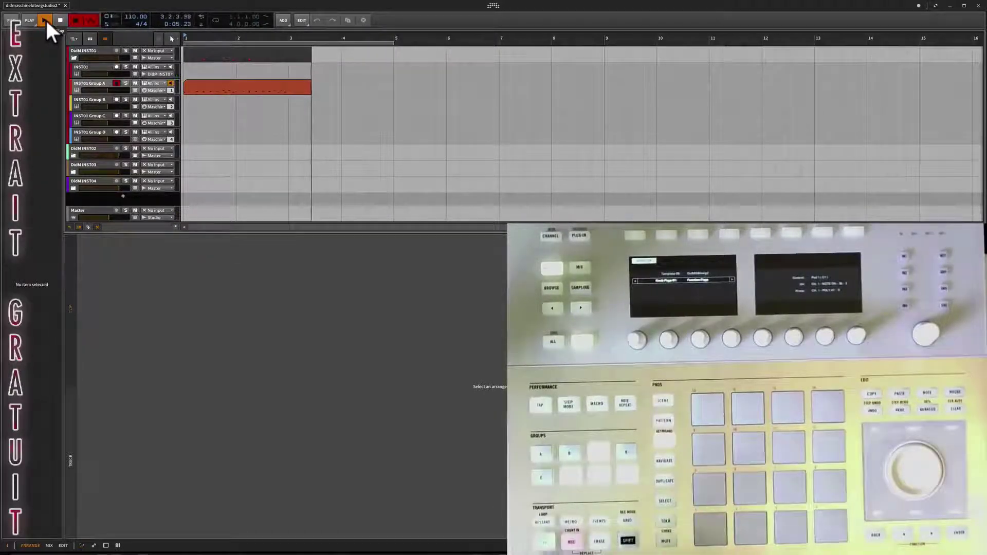
click(46, 20)
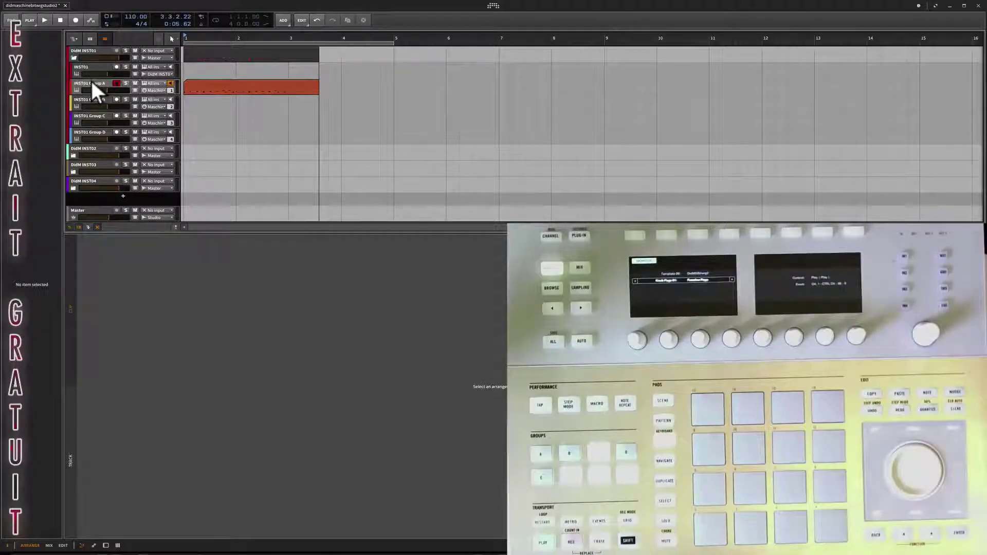
Step: Play the arrangement from the start and open the recorded INST01 Group A clip in the note editor
click(60, 21)
click(45, 19)
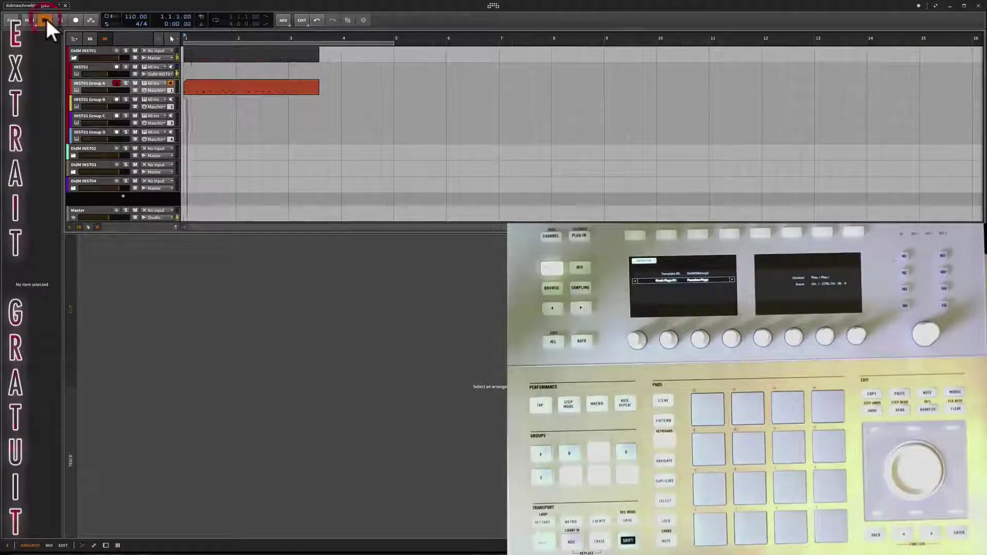
click(227, 82)
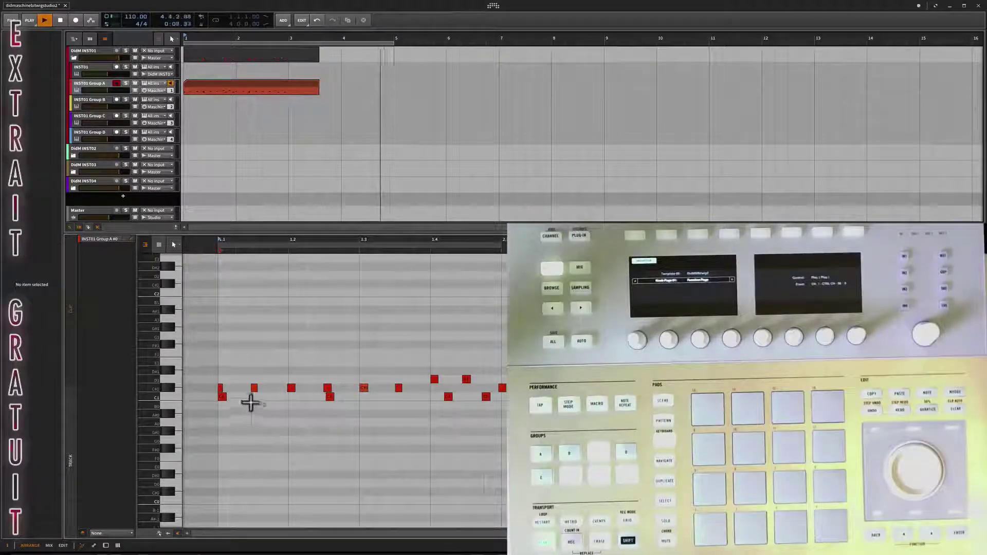
Step: Play back the recorded INST01 Group A and Group B clips in the arrangement
drag(221, 388, 256, 370)
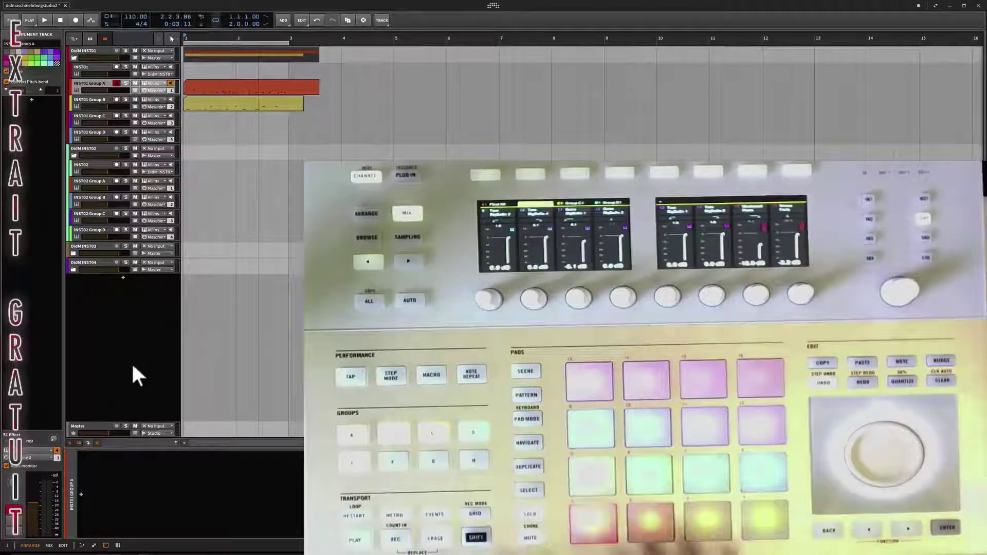
key(space)
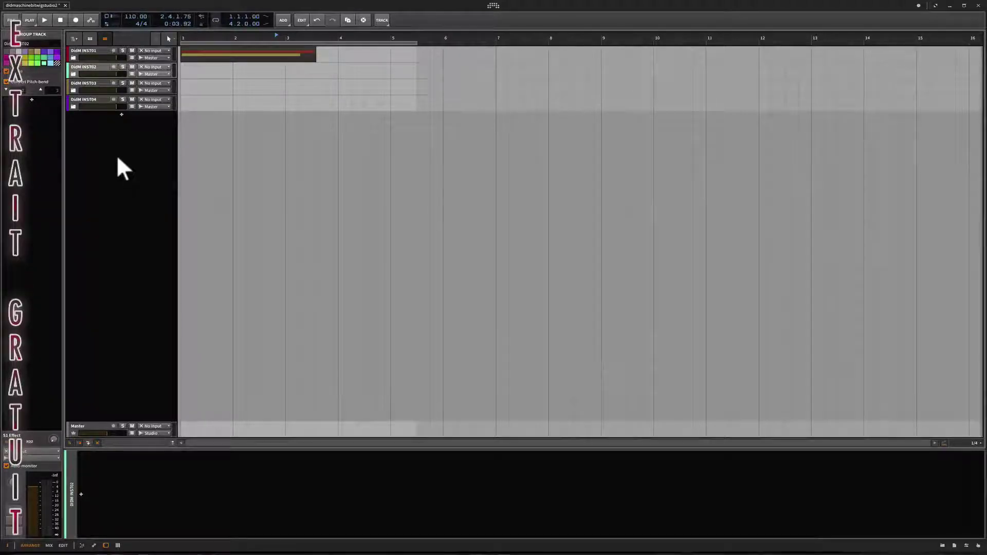
Step: Add the Maschine 2 instrument from the Native Instruments VST plugins as a new track below DidM INST04 and select that track
click(943, 544)
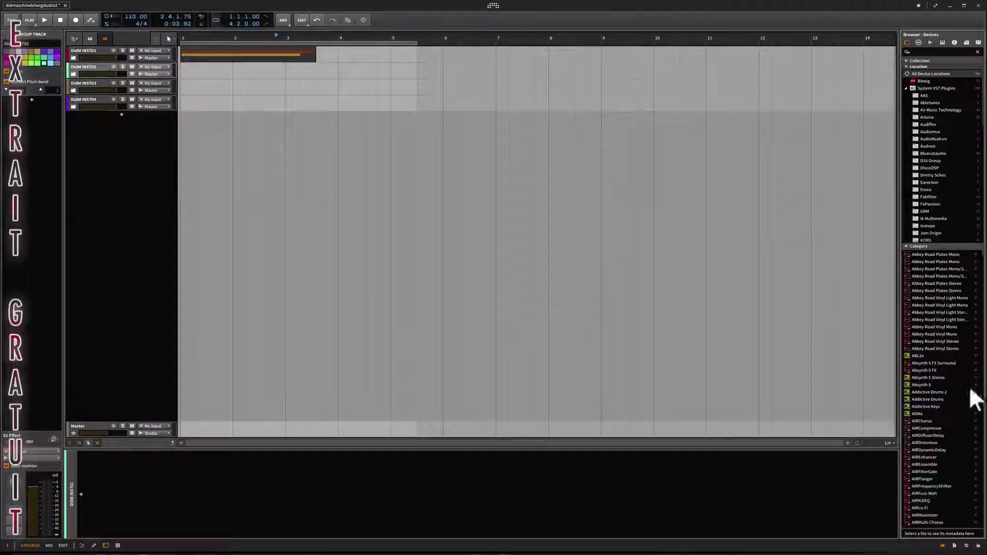
scroll(935, 176, down, 3)
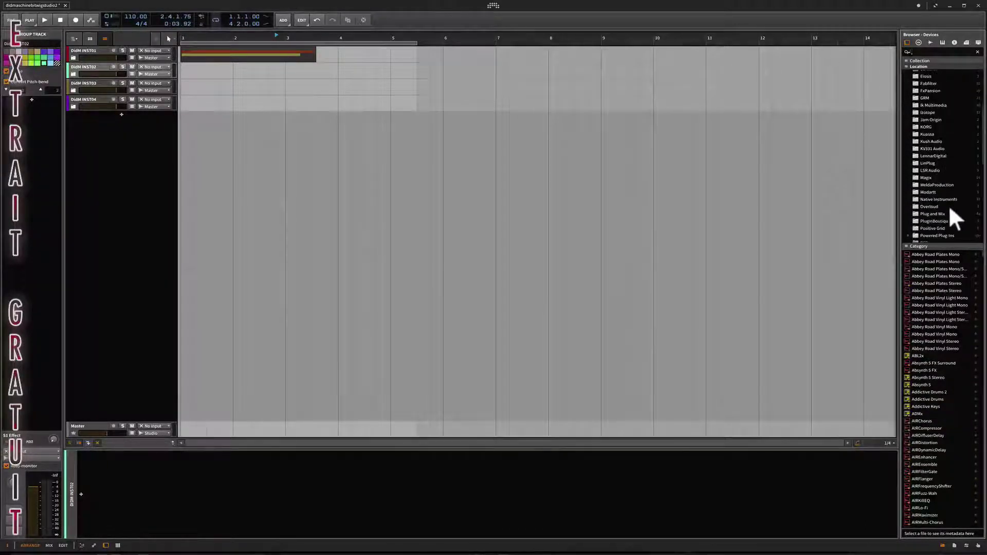
scroll(948, 204, down, 2)
click(943, 198)
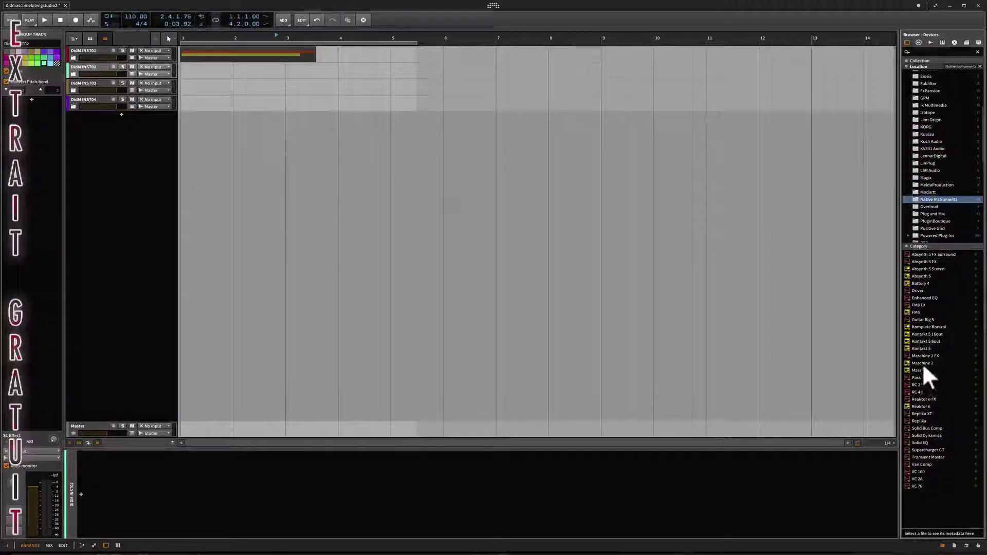
drag(922, 361, 59, 171)
drag(103, 141, 103, 142)
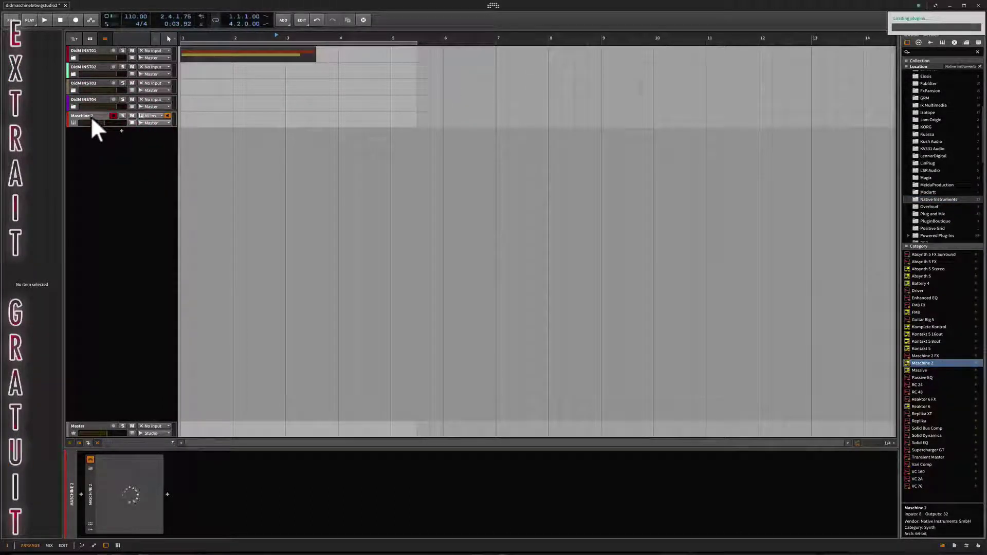
click(92, 121)
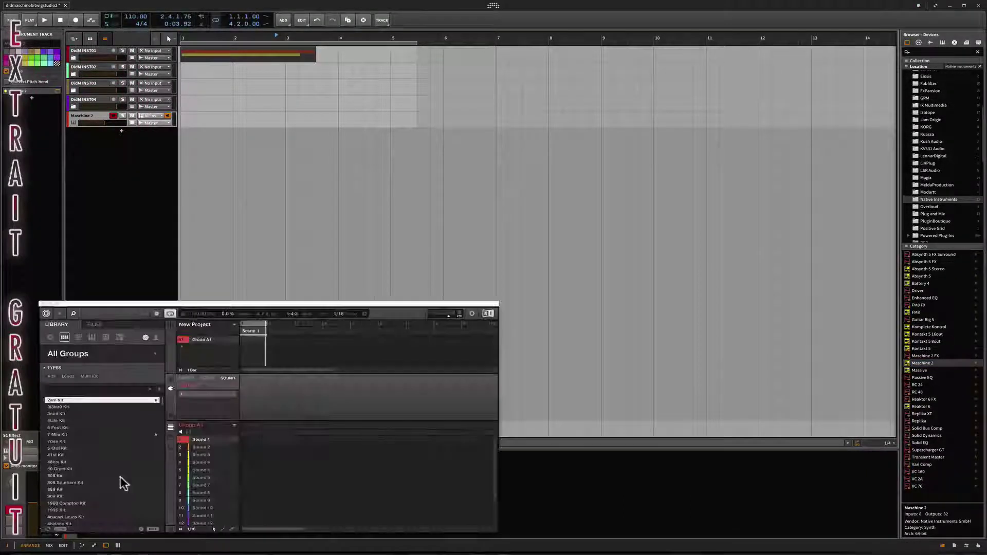
Step: Move the Maschine 2 plugin window up toward the middle of the screen
drag(141, 308, 155, 311)
drag(246, 299, 495, 177)
drag(295, 306, 545, 99)
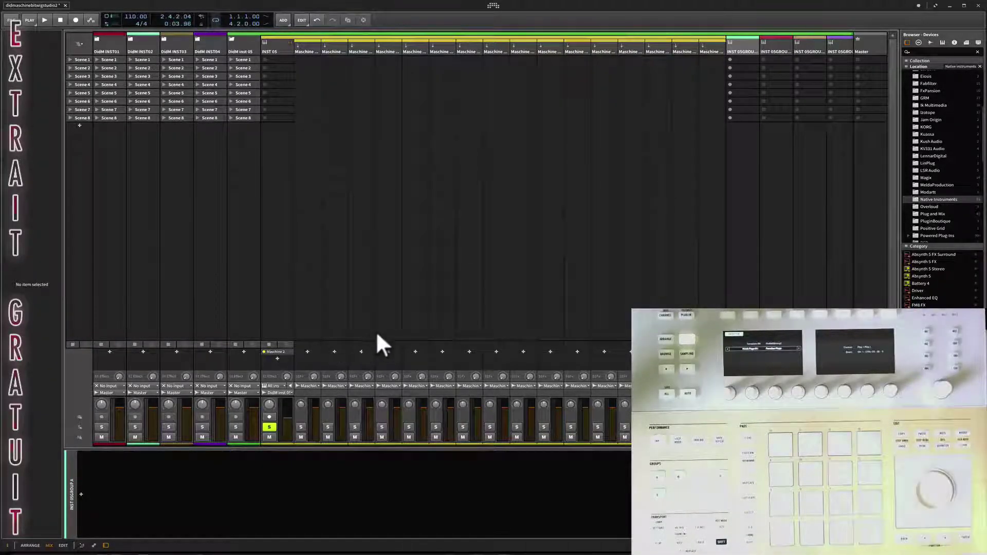
Step: Collapse the Maschine output channels of the INST 05 track in the mixer
click(290, 42)
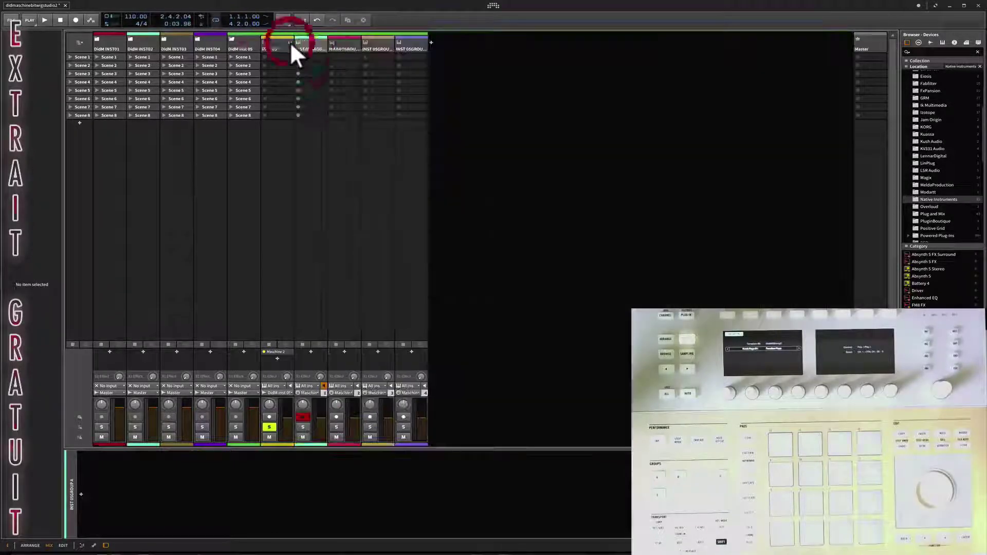